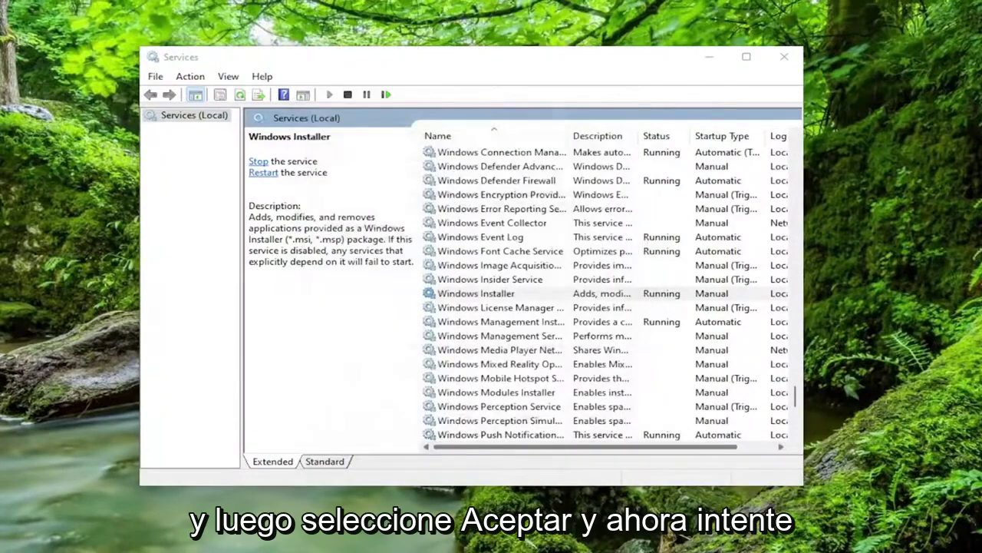
Step: Check that the Windows Installer service shows Running, then close Services
click(475, 293)
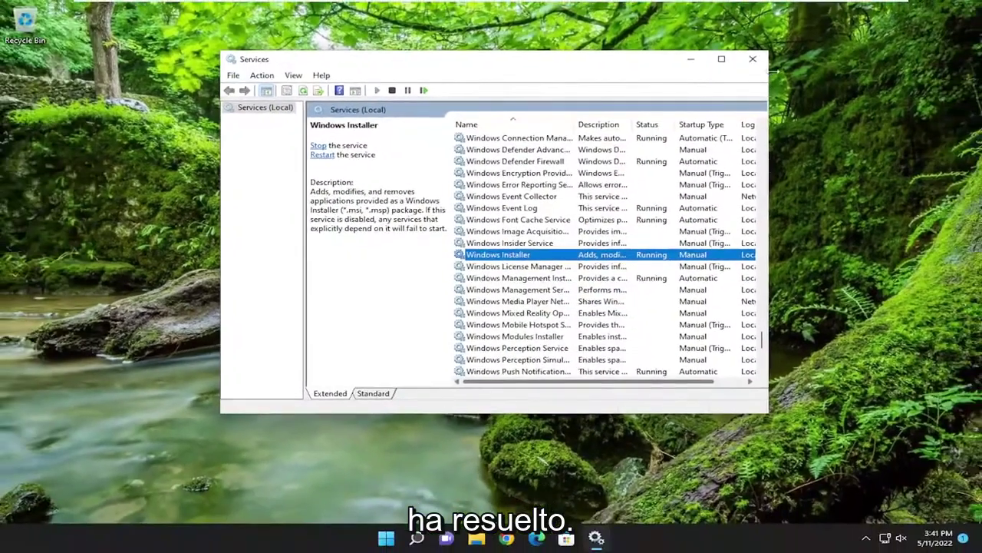
click(753, 59)
Step: Open Control Panel in Category view and go to Programs > Uninstall a program
click(434, 540)
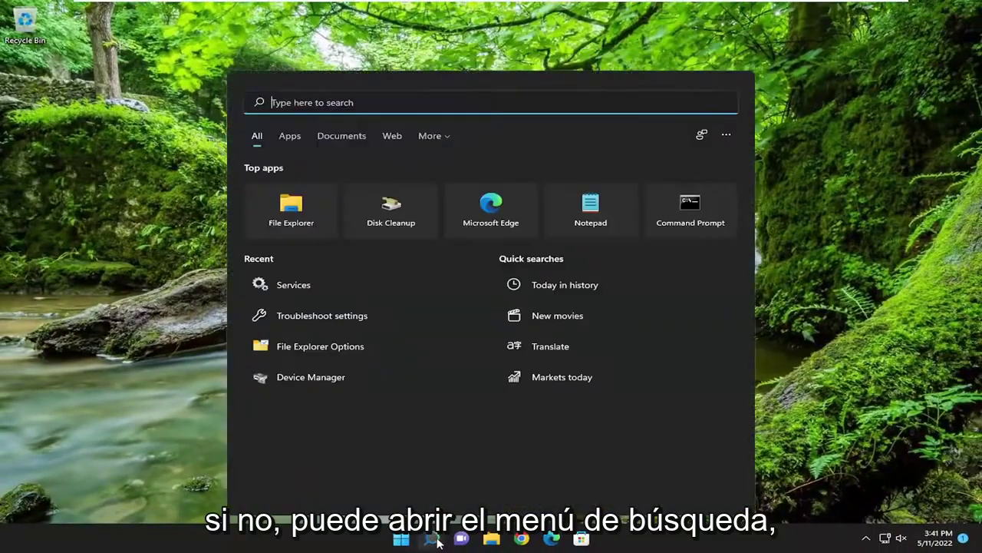
text(control panel)
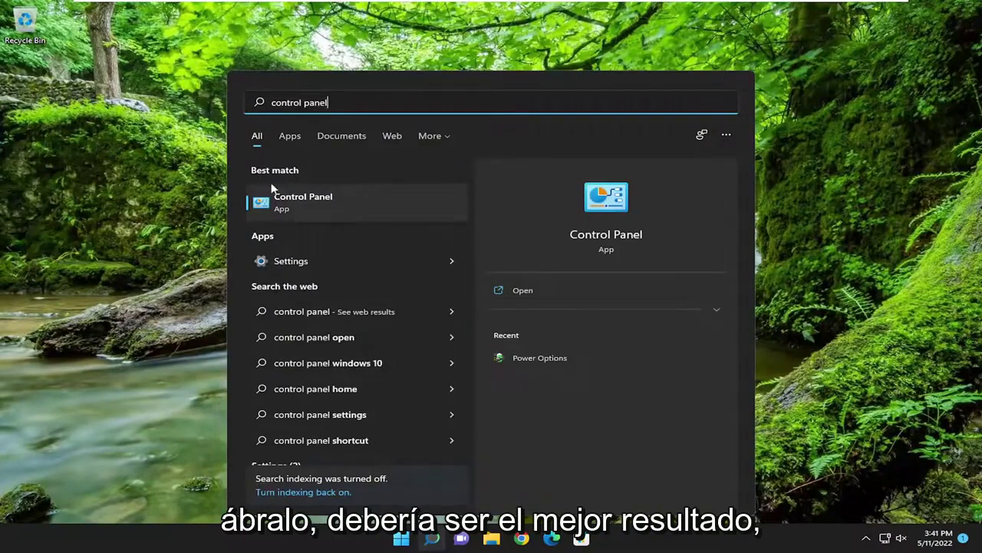
click(281, 194)
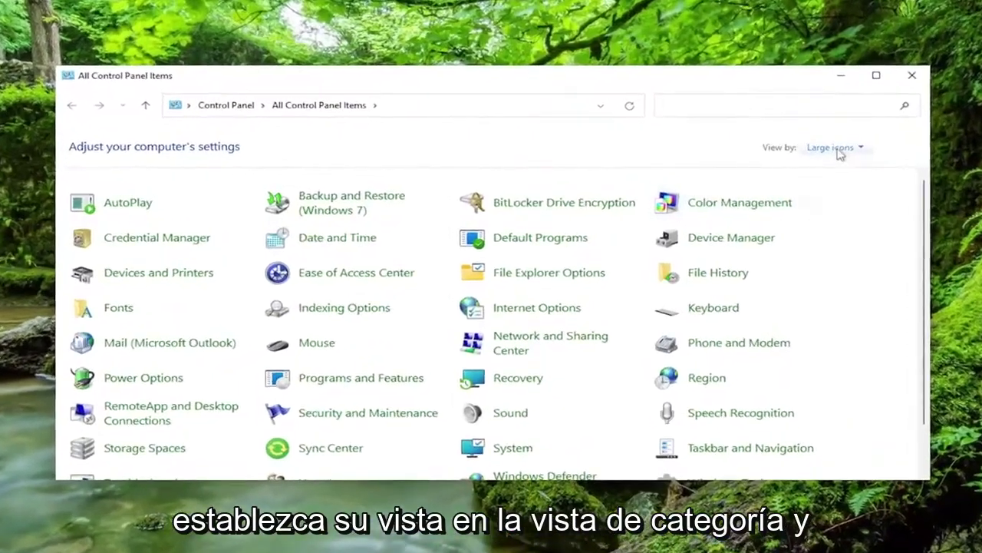
click(792, 155)
click(840, 167)
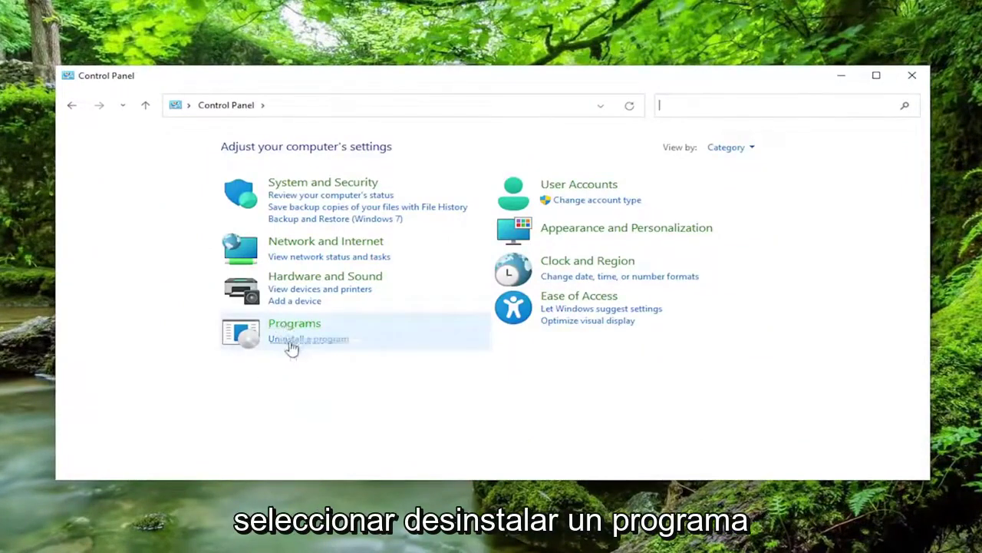
click(315, 346)
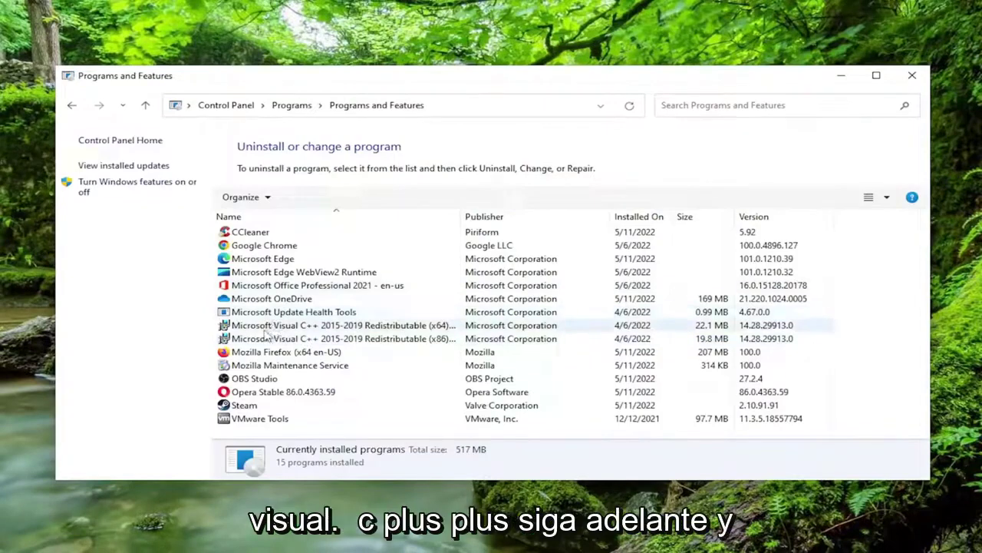
Step: Repair the Microsoft Visual C++ 2015-2019 Redistributable (x64)
click(328, 330)
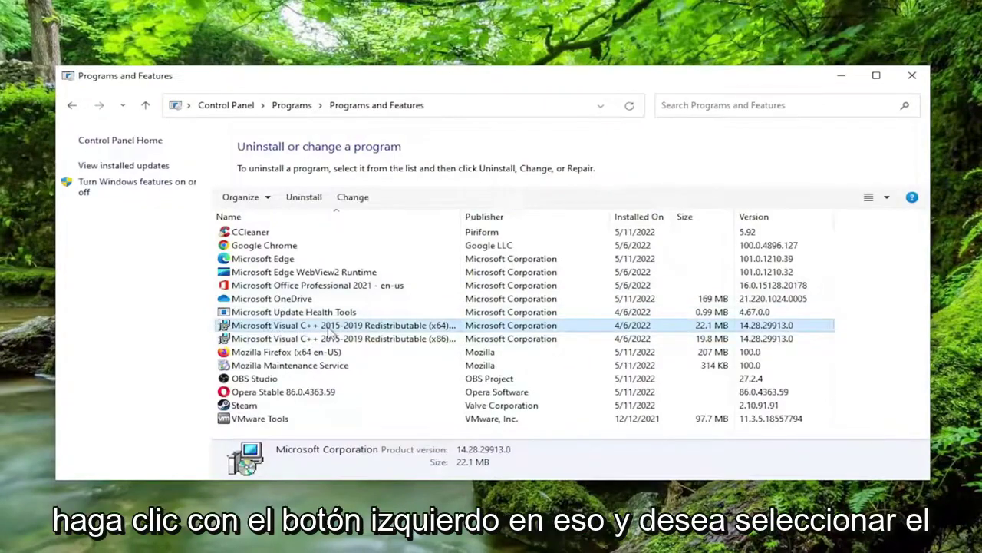
click(350, 198)
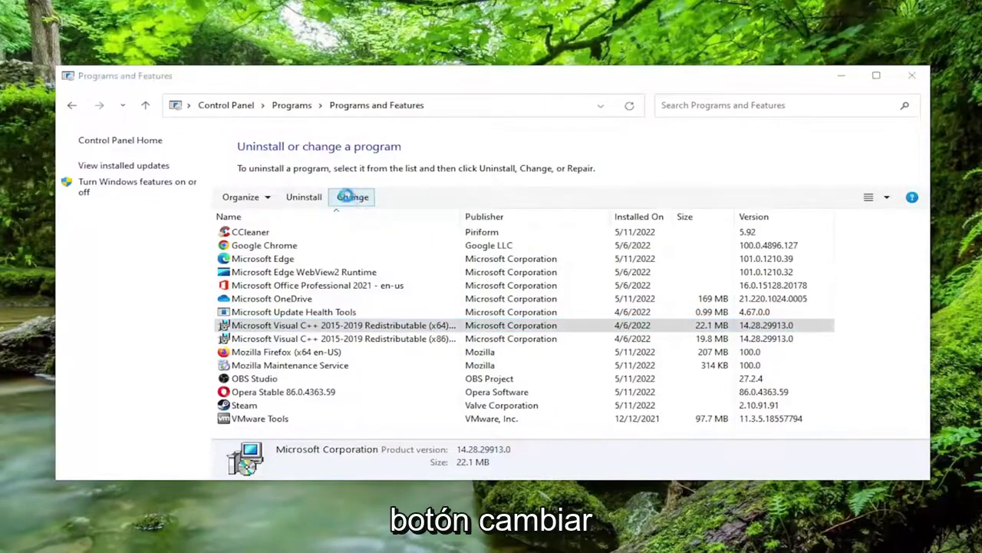
click(509, 356)
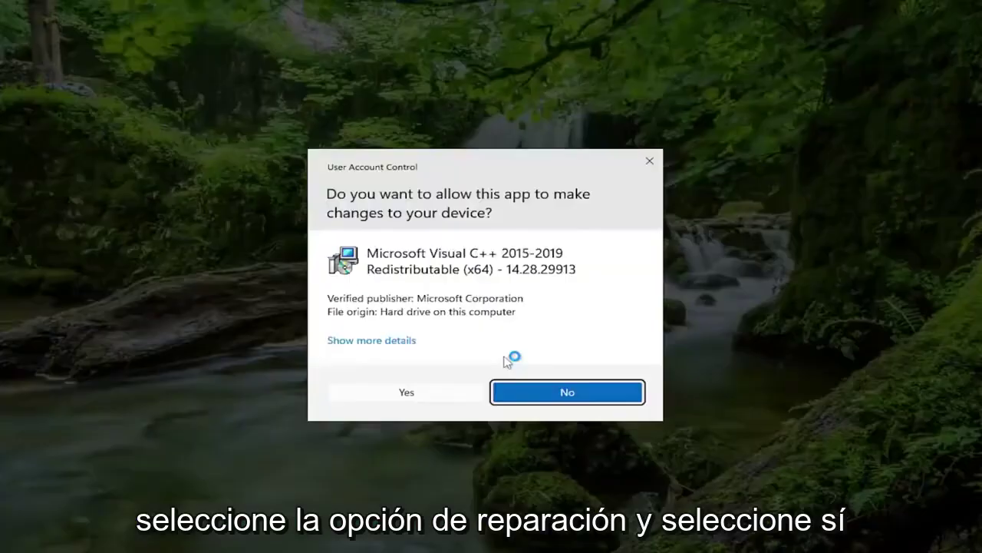
click(435, 400)
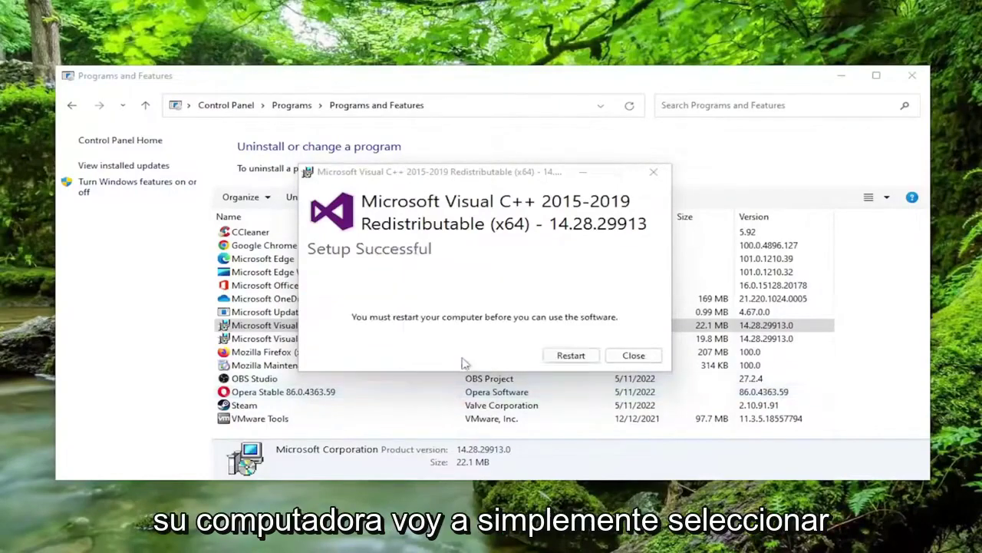
click(633, 357)
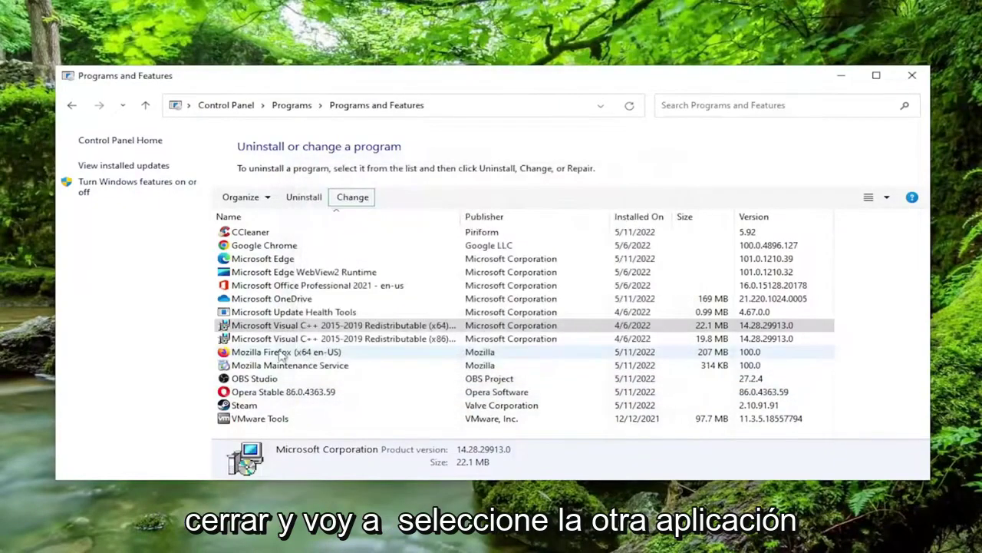
Step: Repair the x86 Visual C++ 2015-2019 Redistributable and close Programs and Features
click(274, 340)
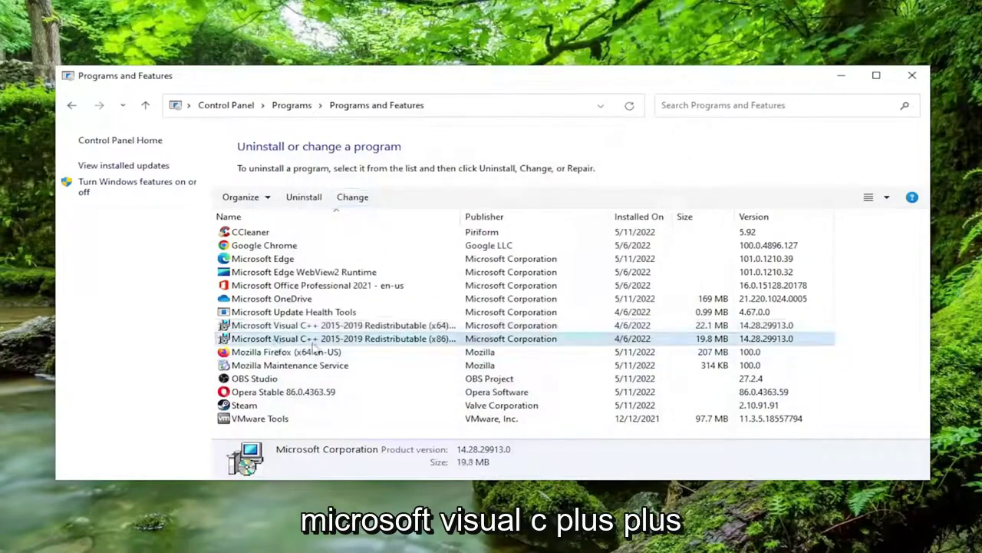
click(352, 196)
click(509, 356)
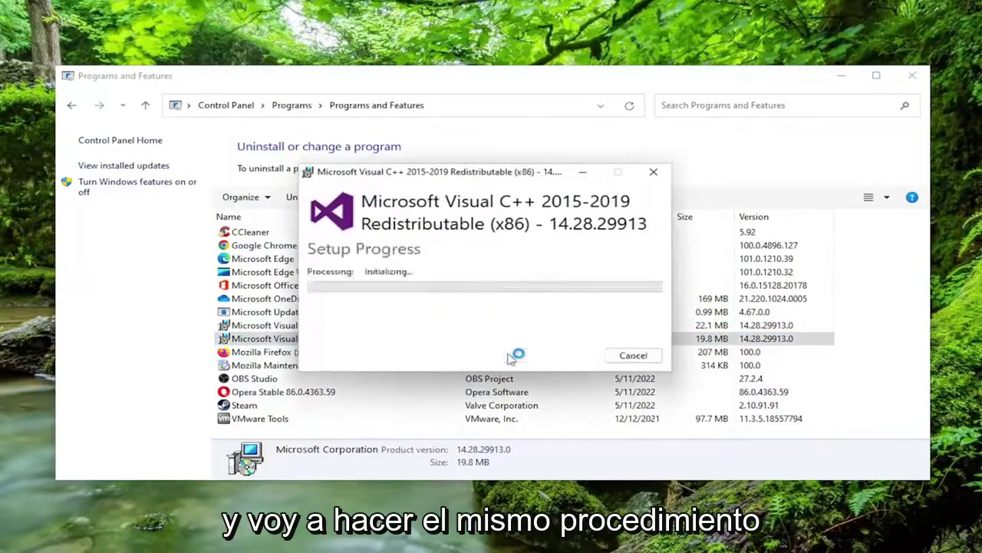
click(428, 392)
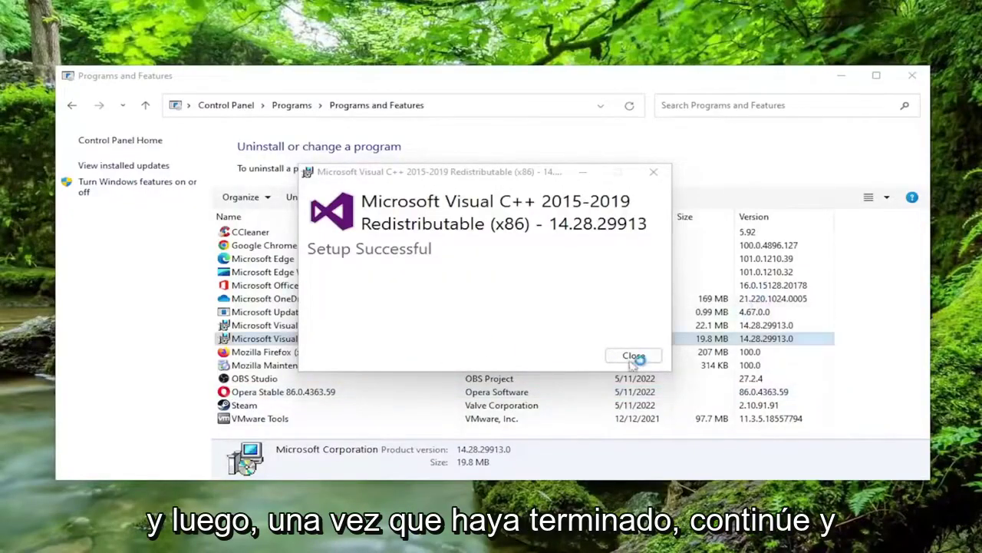
click(634, 355)
click(912, 75)
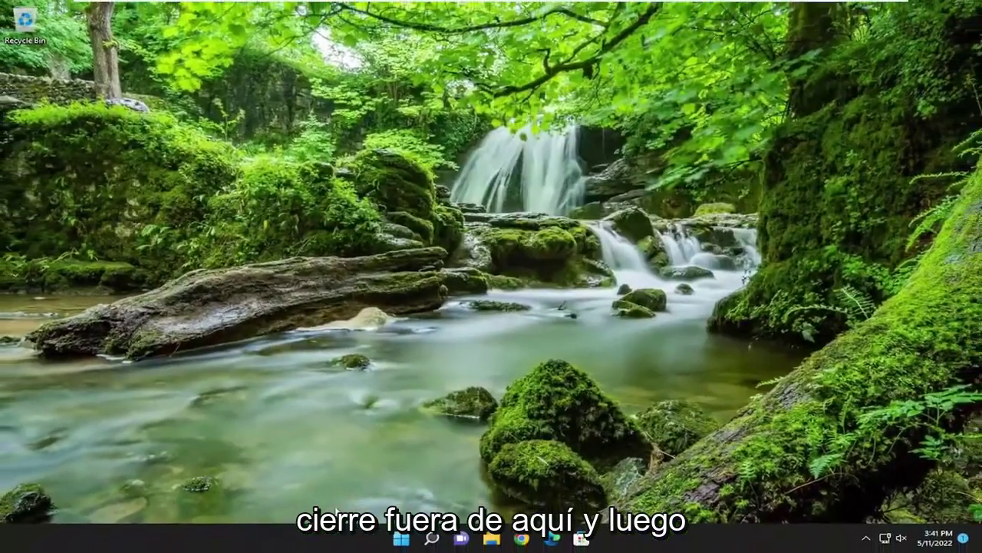
Step: Restart the PC from the Start button's Shut down or sign out menu
right_click(402, 539)
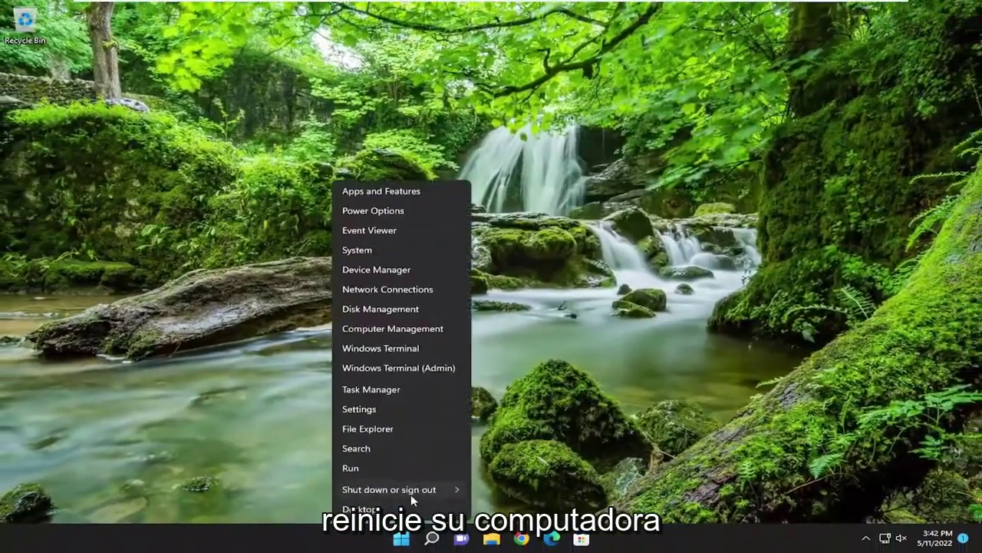
mouse_move(410, 493)
click(505, 513)
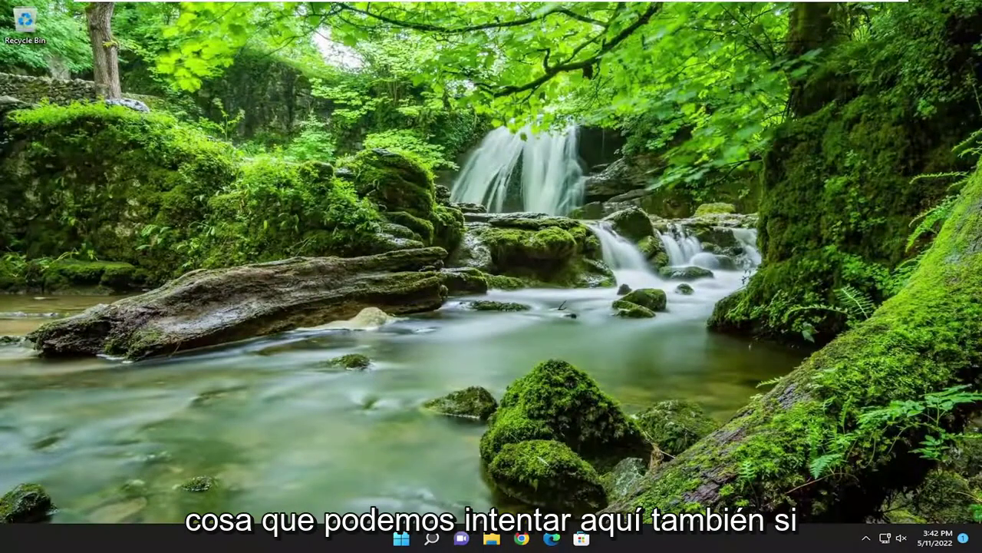
Step: Launch Command Prompt as administrator from a 'cmd' search and approve the UAC prompt
click(431, 539)
text(cmd)
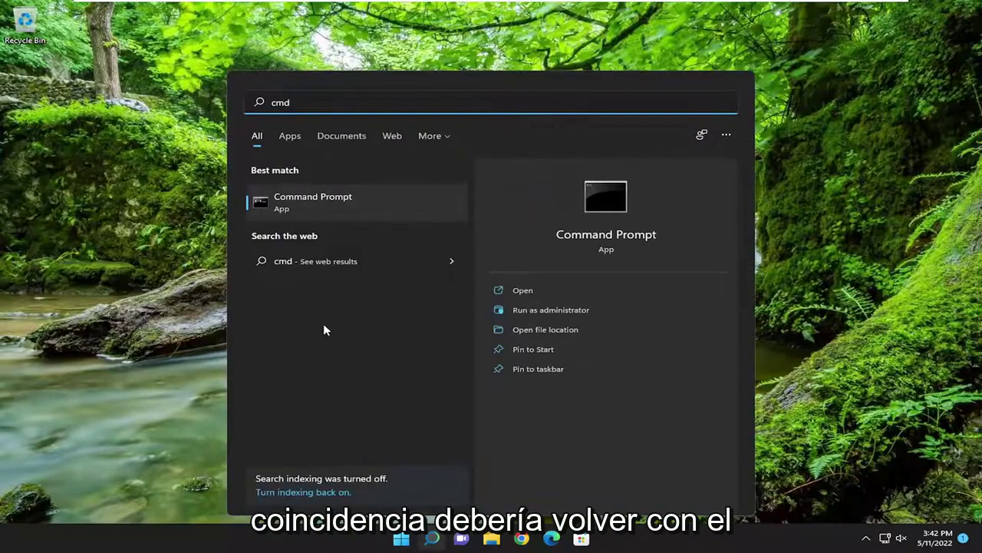
right_click(299, 206)
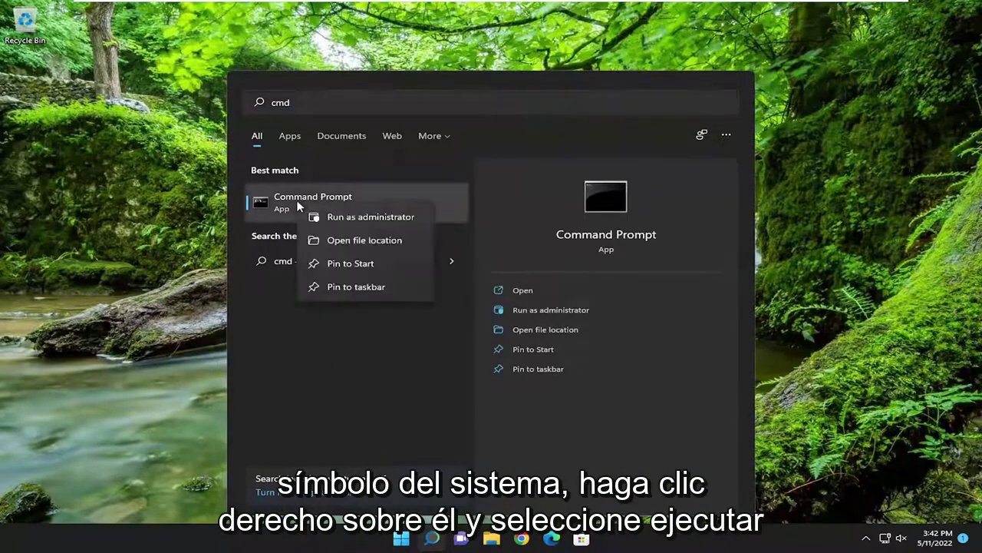
click(365, 218)
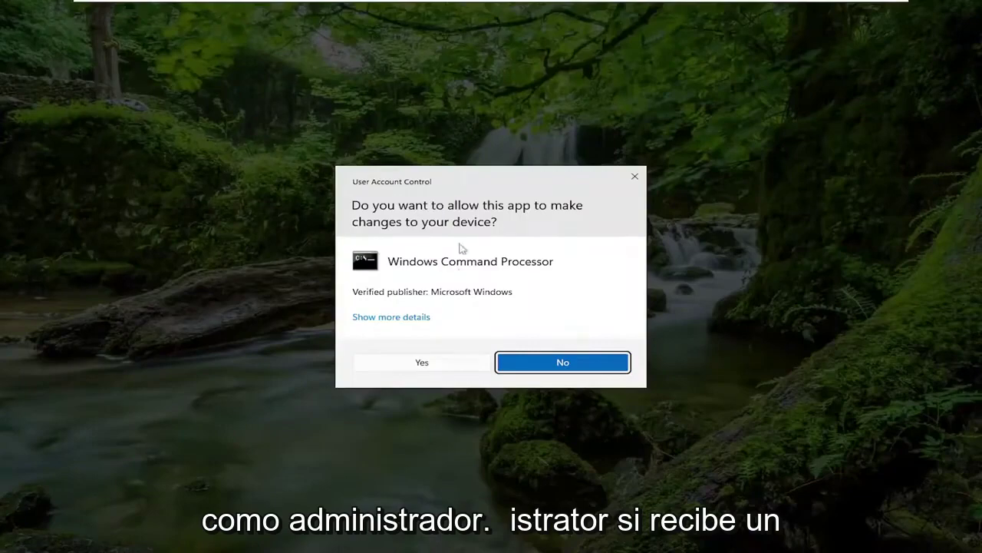
click(422, 364)
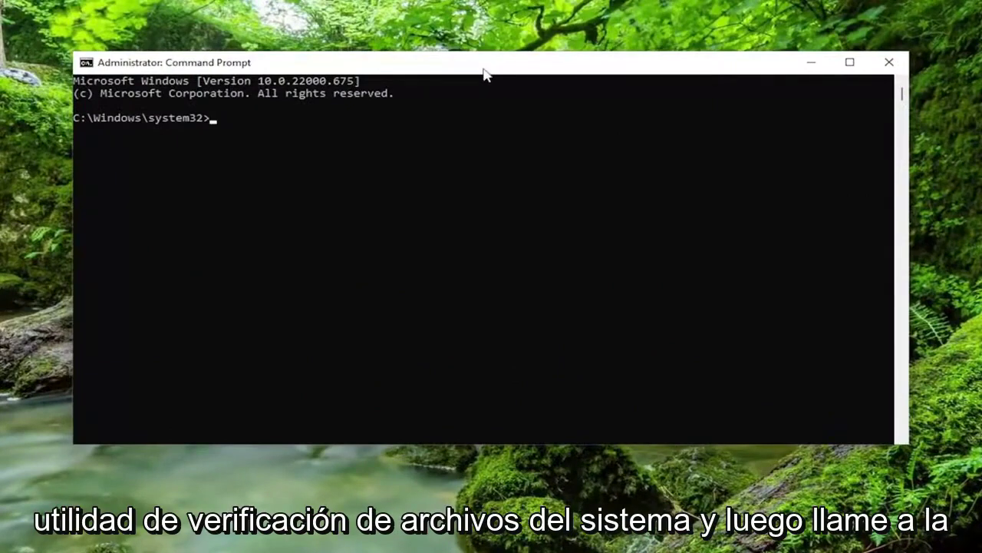
Step: Paste 'sfc /scannow' into the console through the title bar's Edit > Paste
right_click(434, 67)
mouse_move(557, 189)
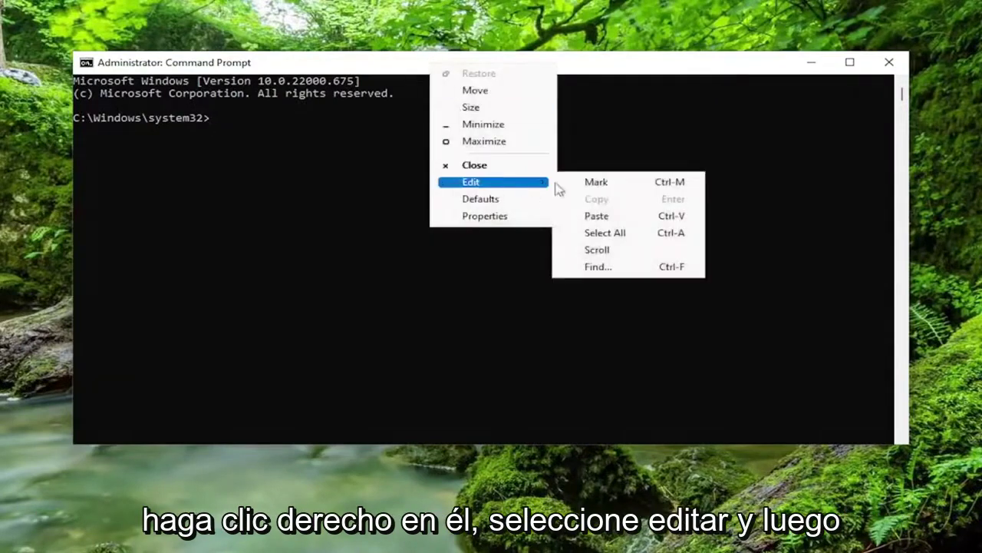
click(588, 217)
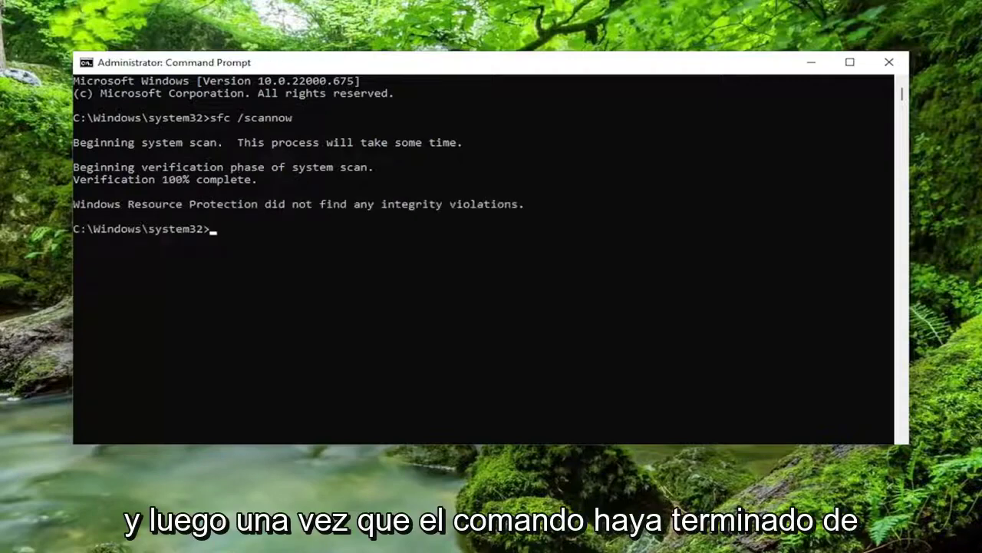
Step: Run 'Dism /Online /Cleanup-Image /RestoreHealth' until the restore completes successfully
right_click(490, 64)
mouse_move(588, 186)
click(657, 211)
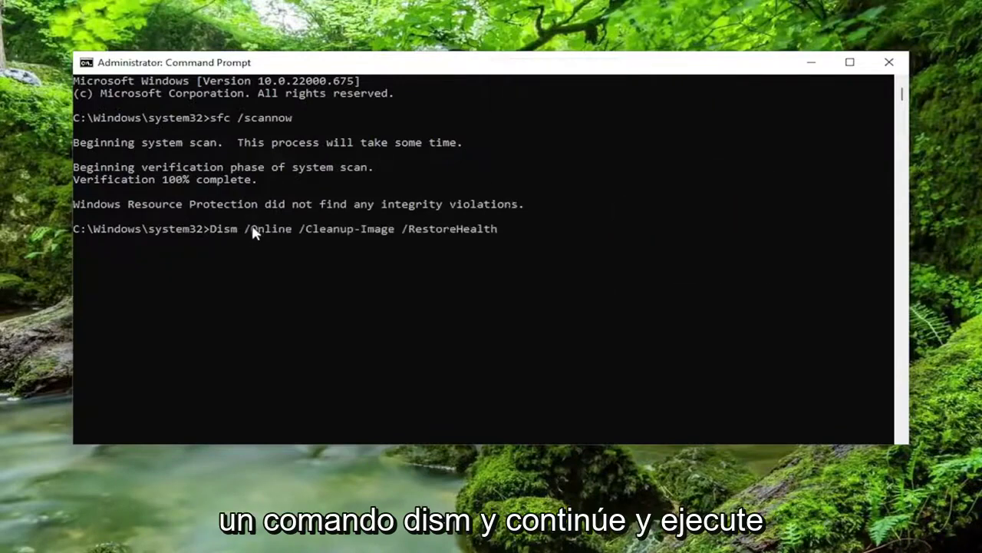
key(Return)
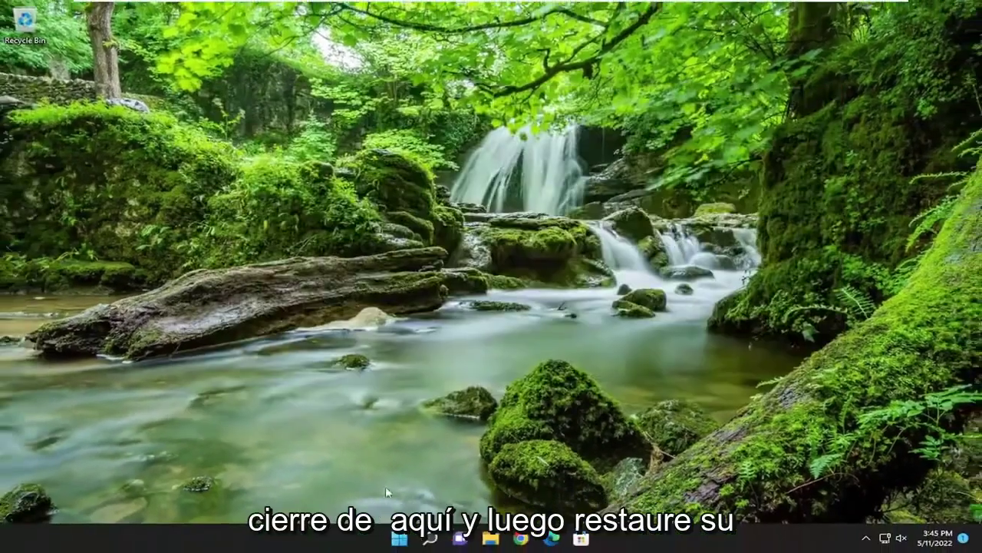
Step: Restart Windows from the Start button's Shut down or sign out menu
right_click(399, 539)
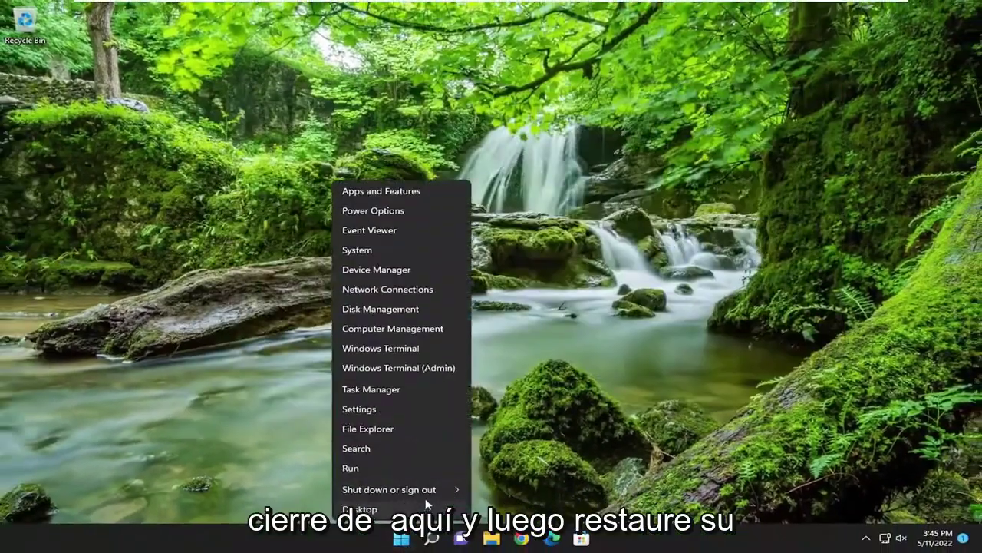
mouse_move(444, 489)
click(493, 512)
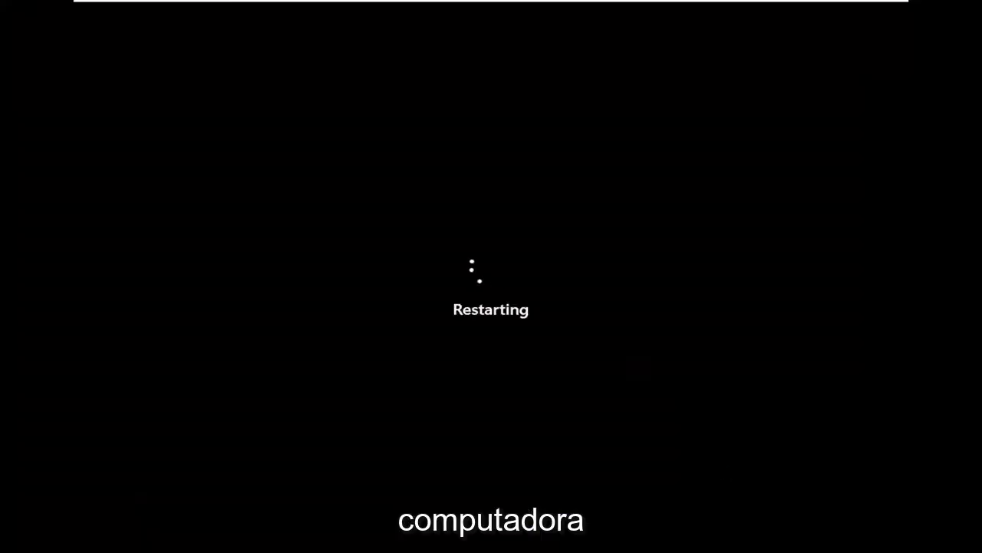